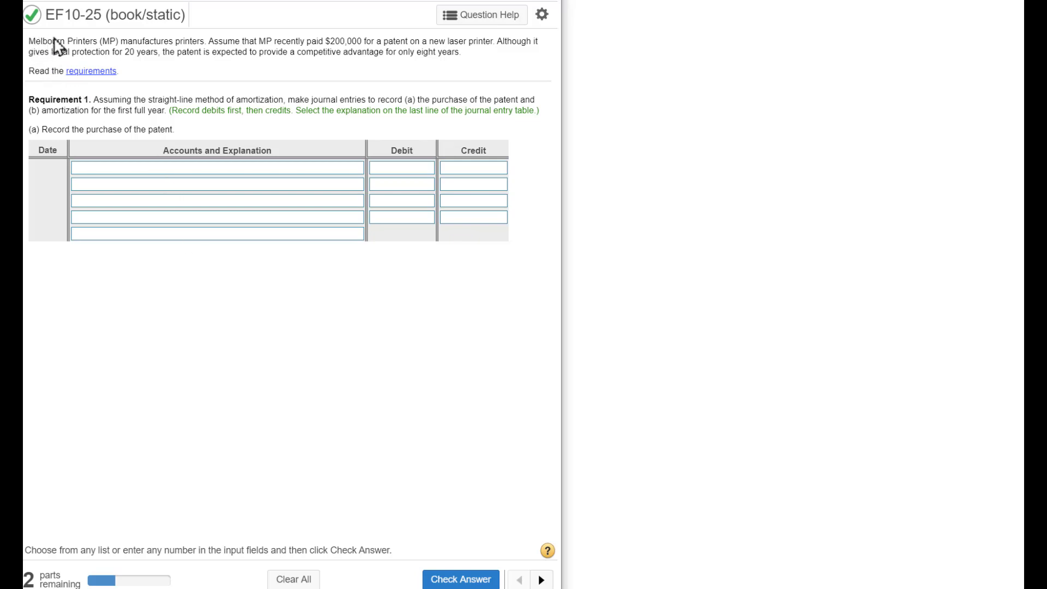
In the patent purchase journal entry, record Patent on the first line with a debit of 200,000.
drag(115, 39, 460, 53)
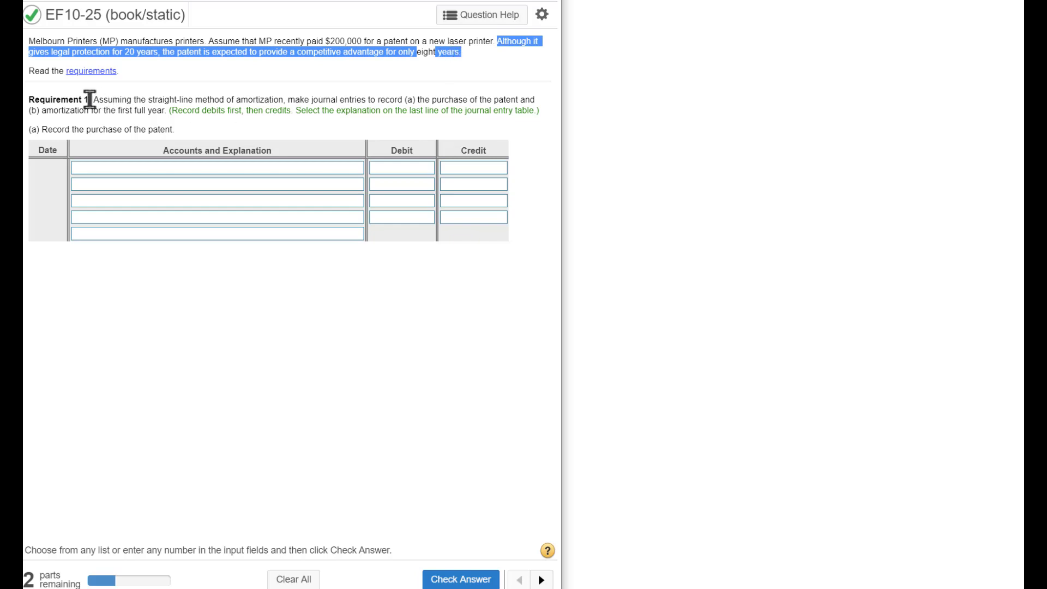
drag(89, 100, 31, 133)
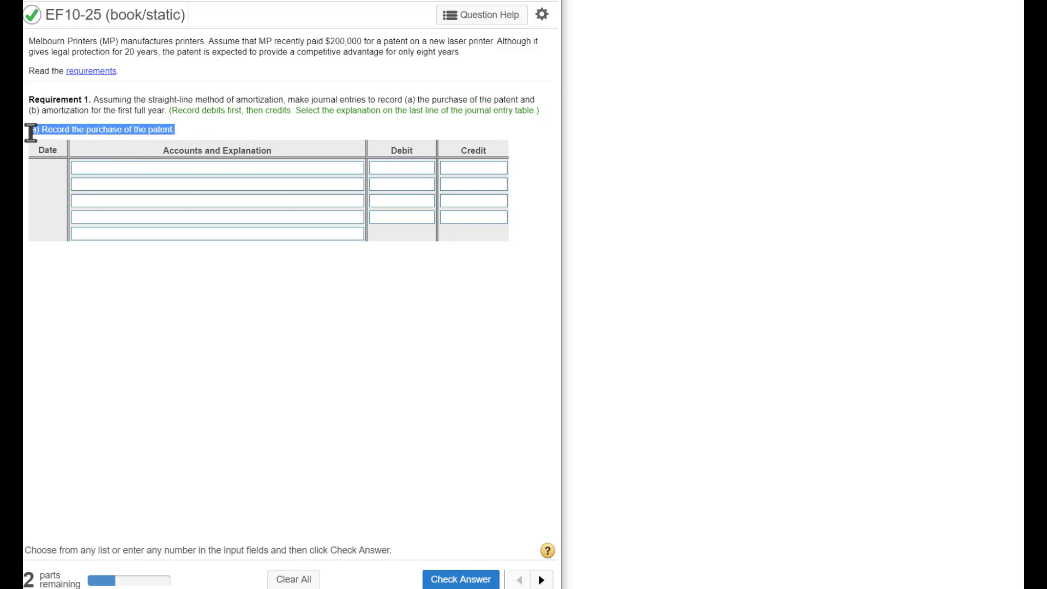
click(148, 169)
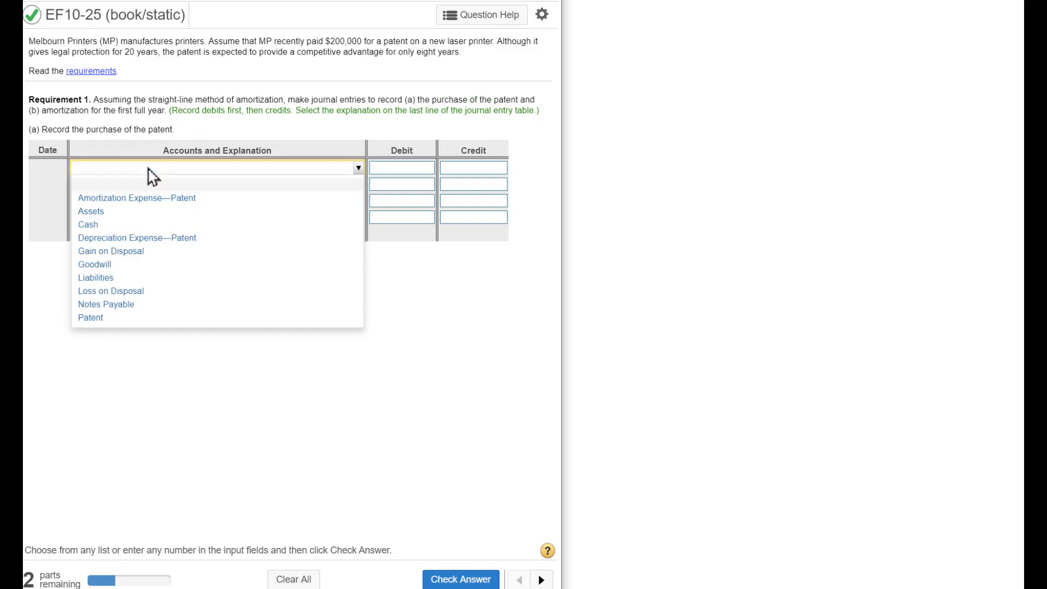
click(104, 318)
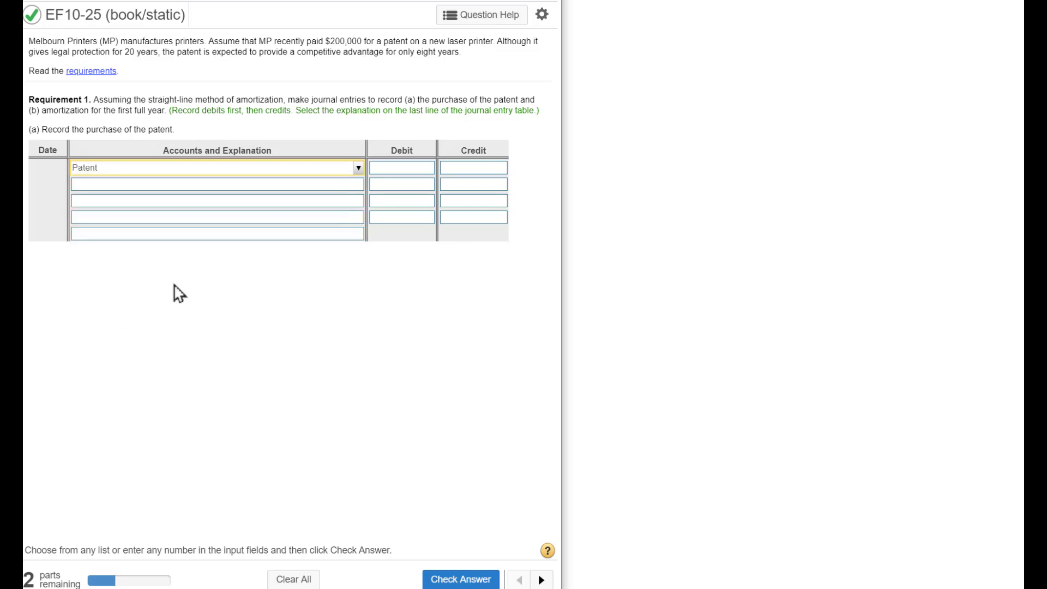
click(399, 172)
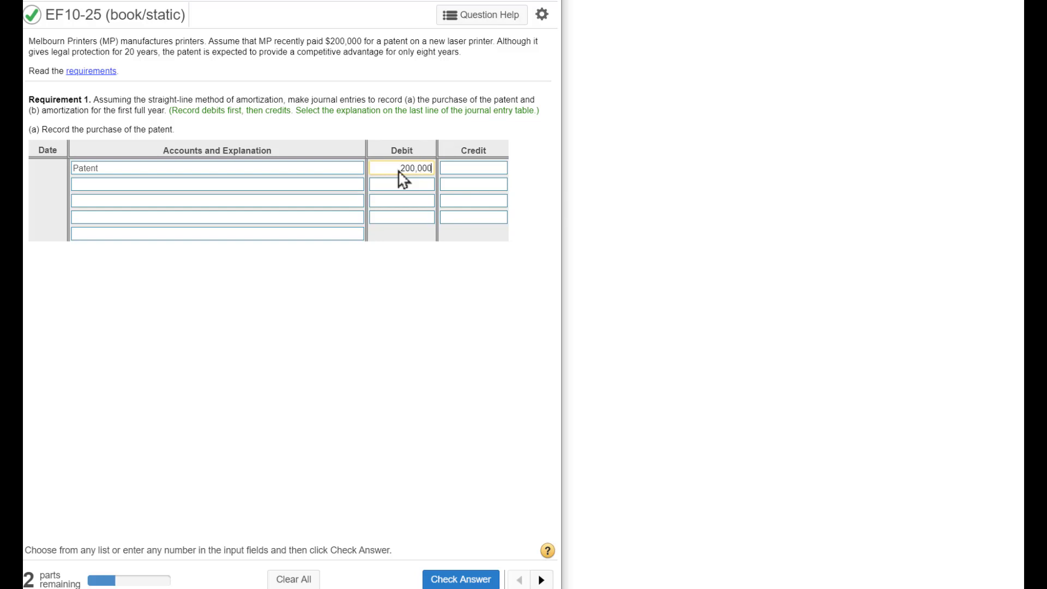
Record Cash on the second line of the purchase entry with a credit of 200,000.
double_click(420, 164)
key(ctrl+c)
click(467, 186)
key(ctrl+v)
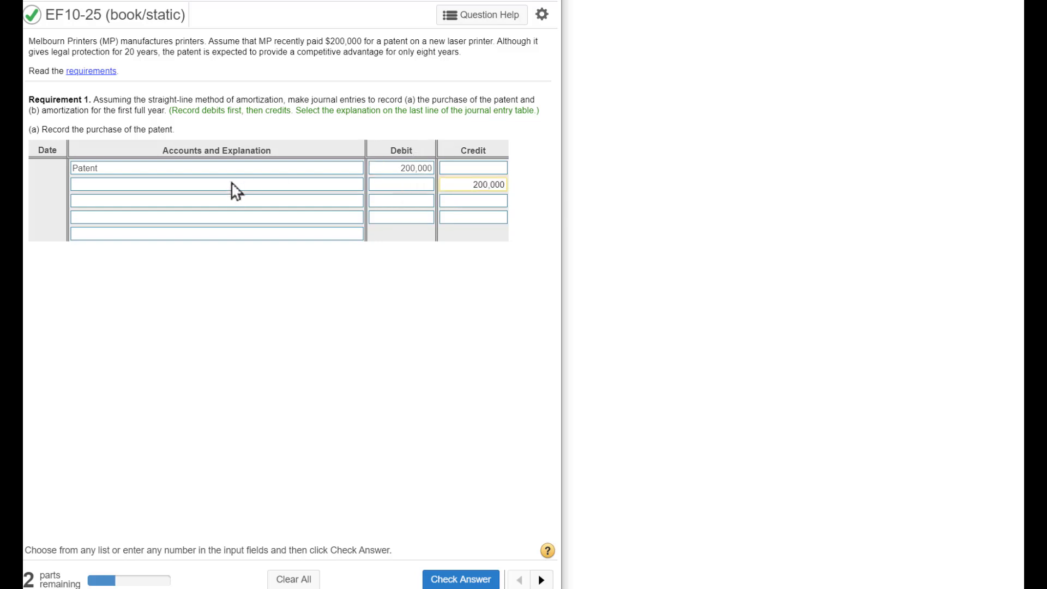
click(235, 185)
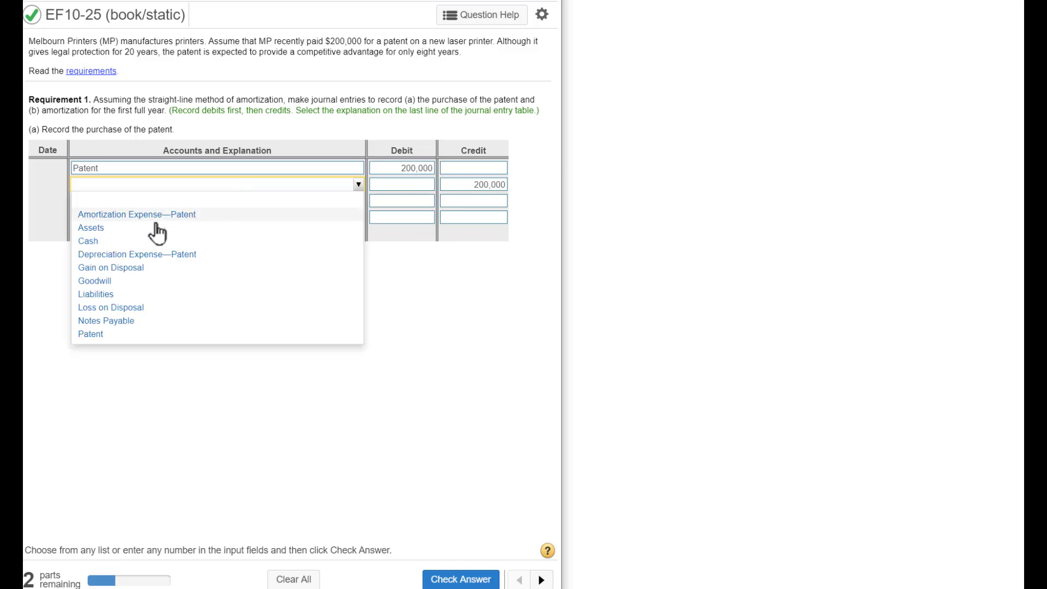
click(97, 241)
Set the purchase entry's explanation to "To record purchase of patent." and check the answer.
click(116, 235)
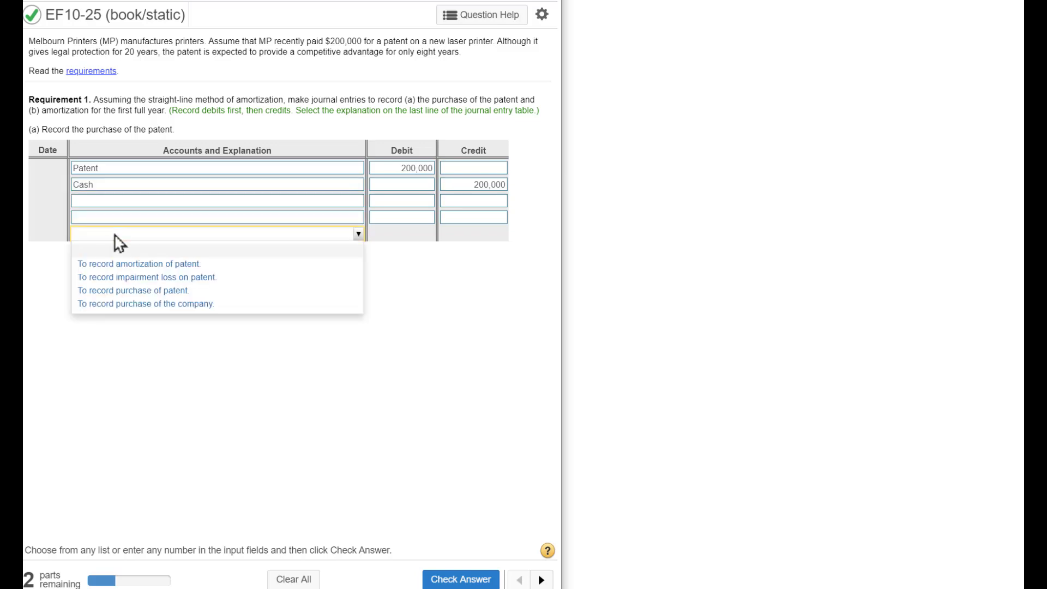
click(150, 291)
click(487, 577)
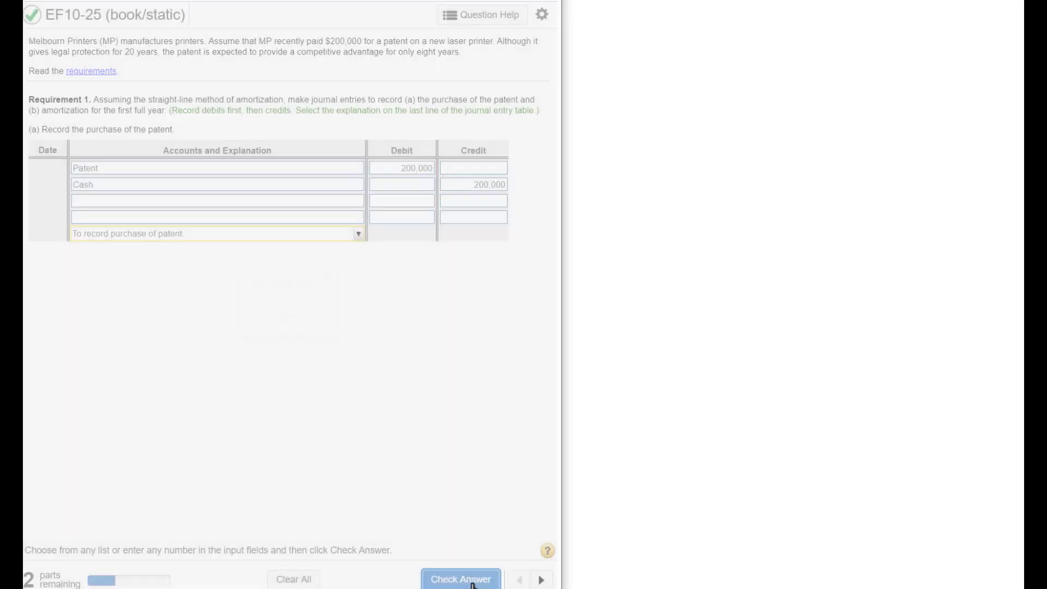
click(286, 325)
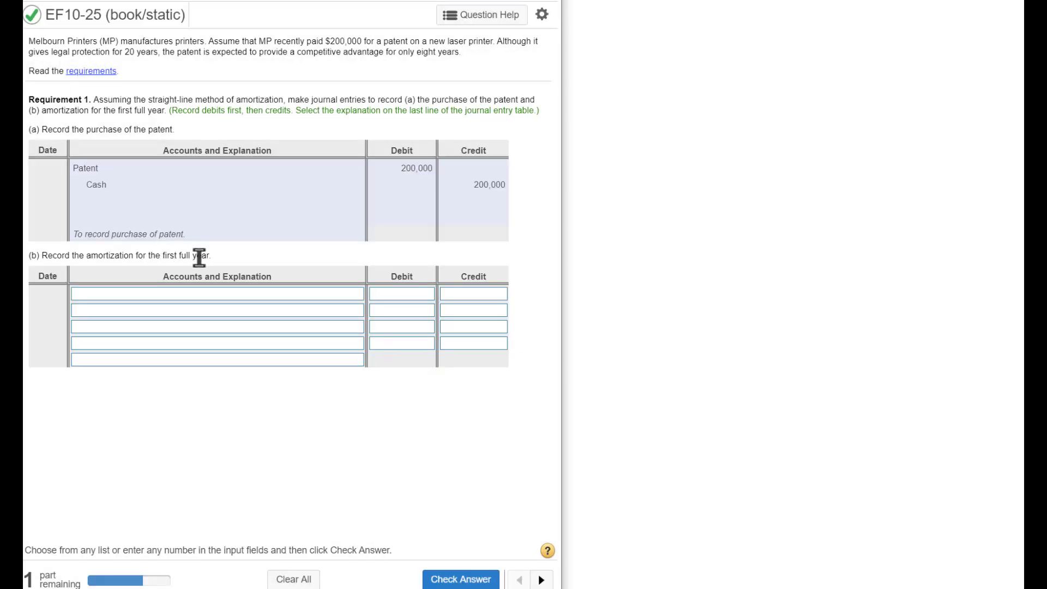
Examine the patent's cost, legal protection period, expected useful life and straight-line method needed for the first-year amortization.
drag(212, 255, 44, 252)
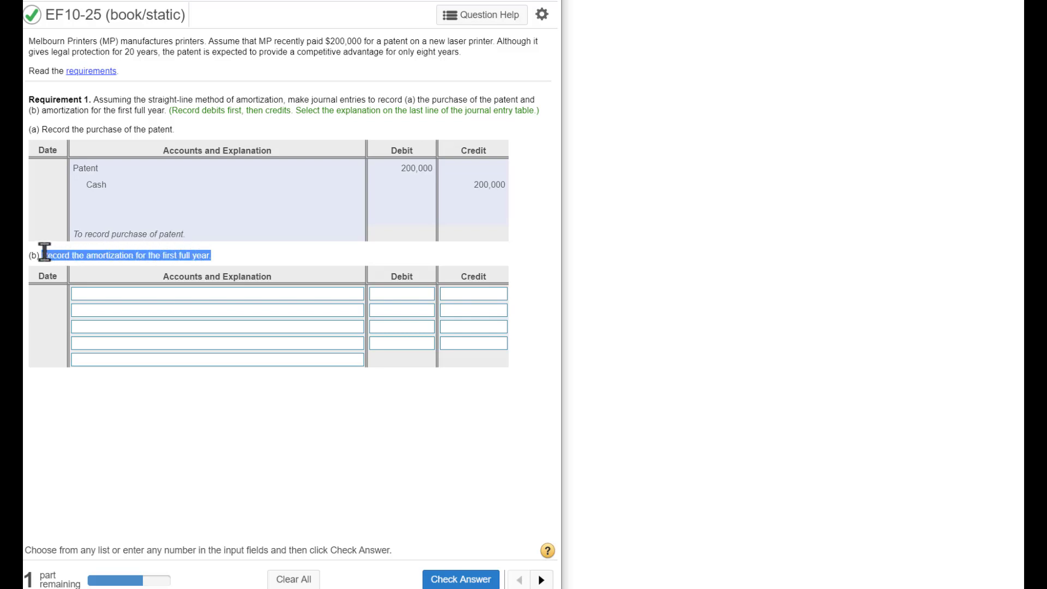
double_click(409, 169)
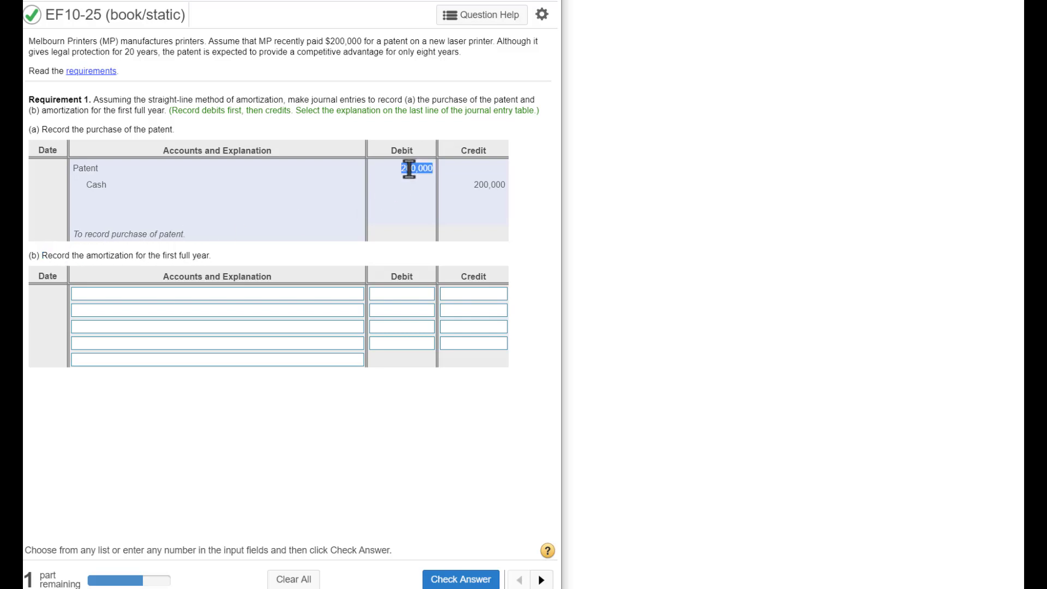
drag(384, 52, 461, 54)
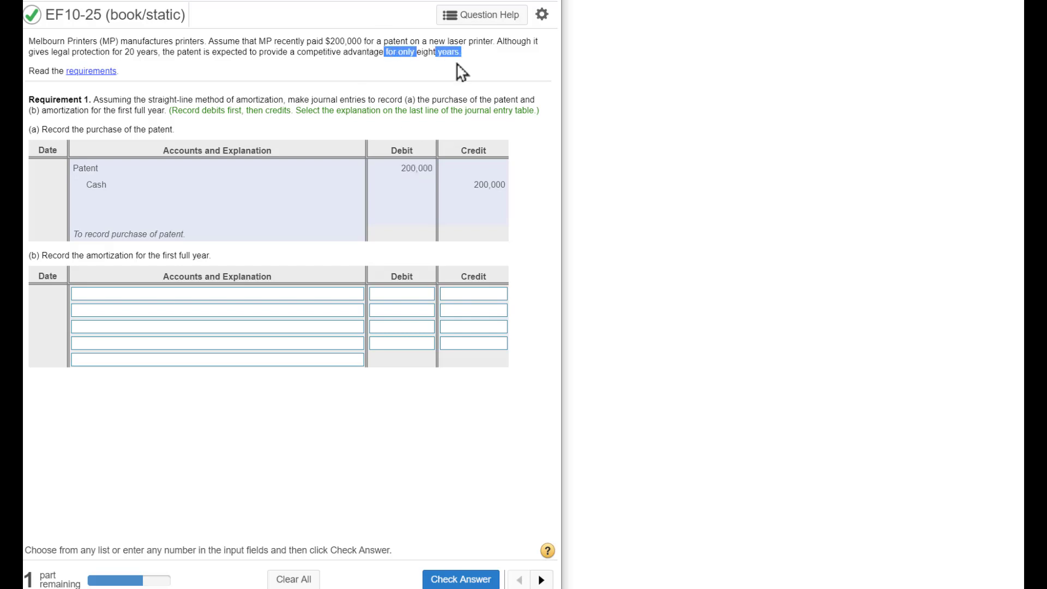
double_click(403, 169)
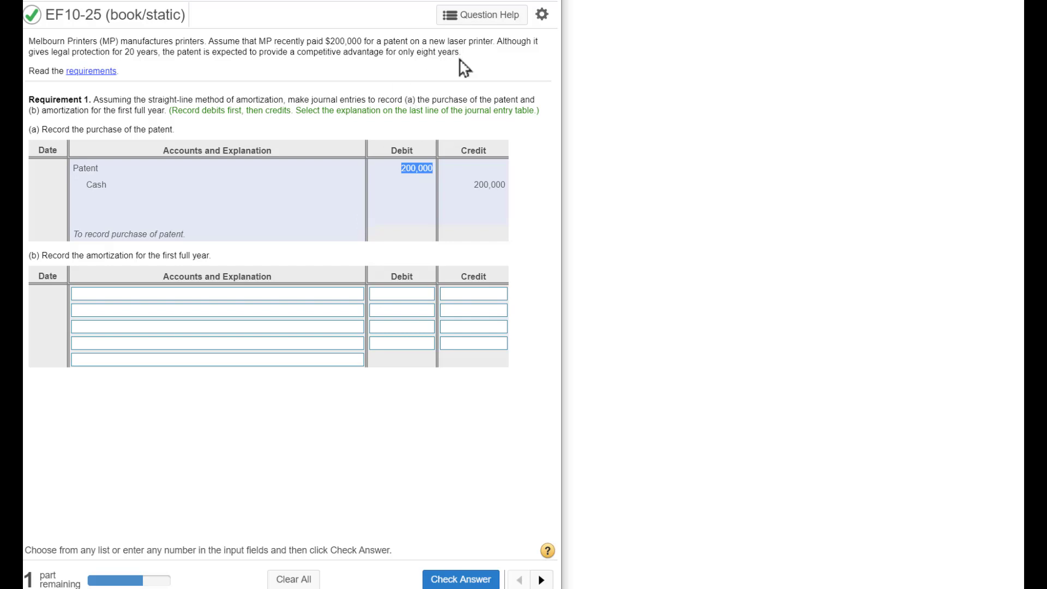
click(425, 62)
drag(366, 53, 453, 52)
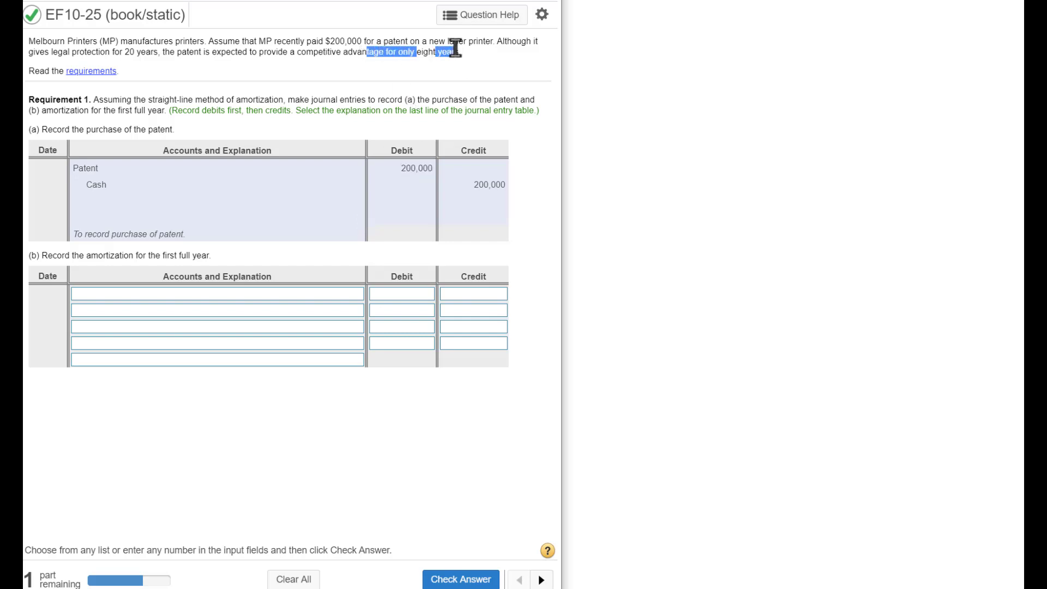
drag(106, 52, 146, 52)
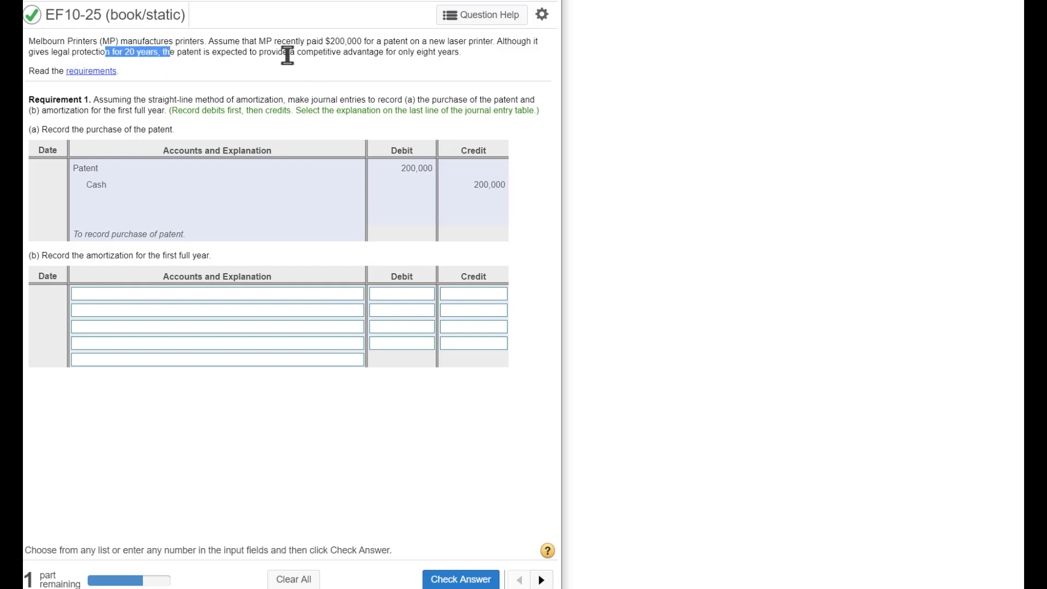
drag(287, 52, 460, 53)
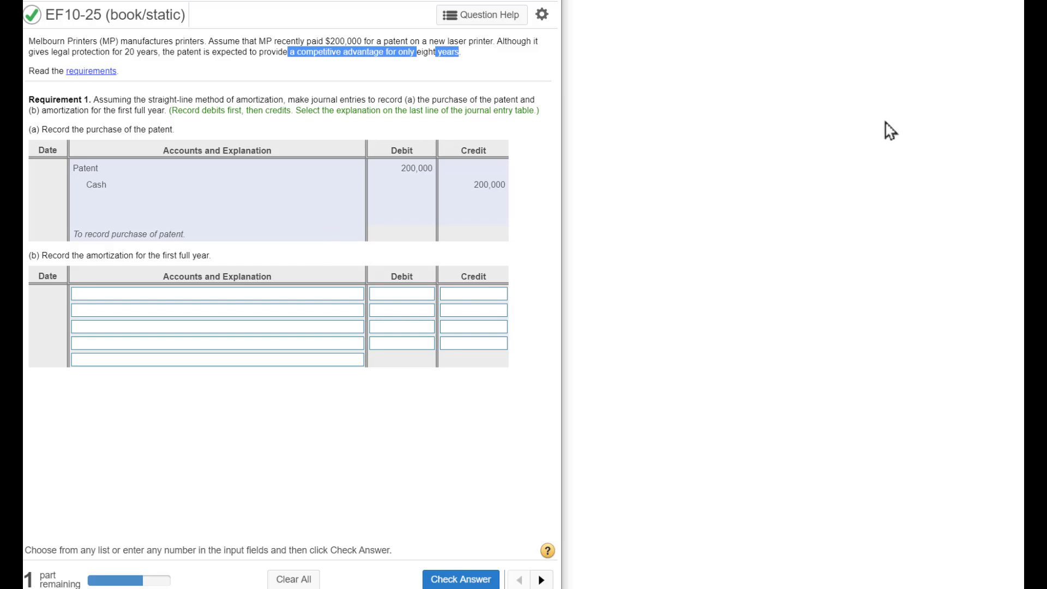
drag(146, 100, 273, 99)
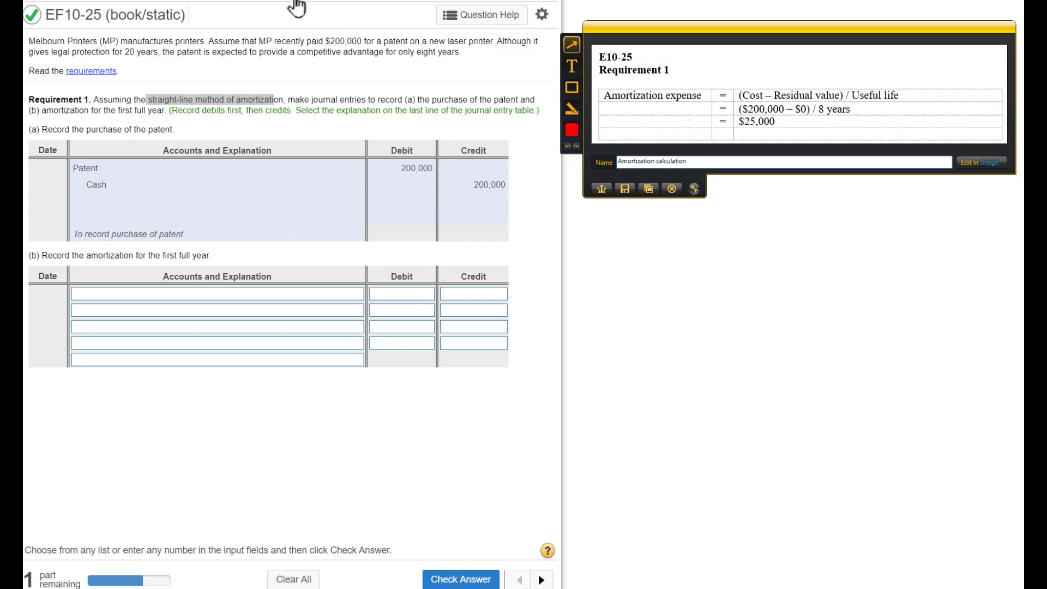
drag(312, 42, 370, 44)
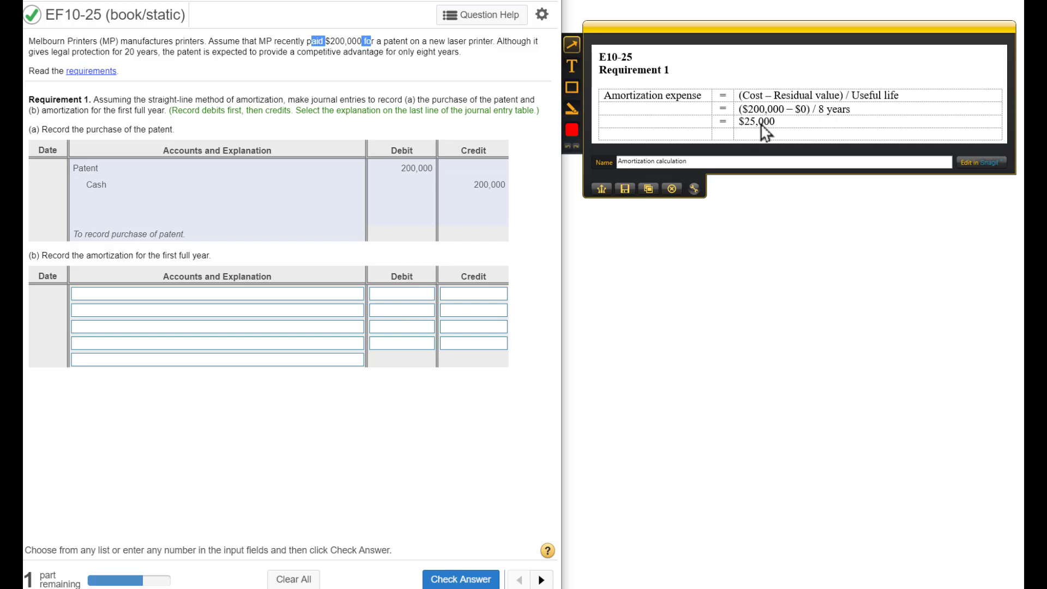
In the first-year amortization entry, enter a debit of 25,000 on the first line and a credit of 25,000 on the second.
click(412, 297)
double_click(413, 293)
key(ctrl+c)
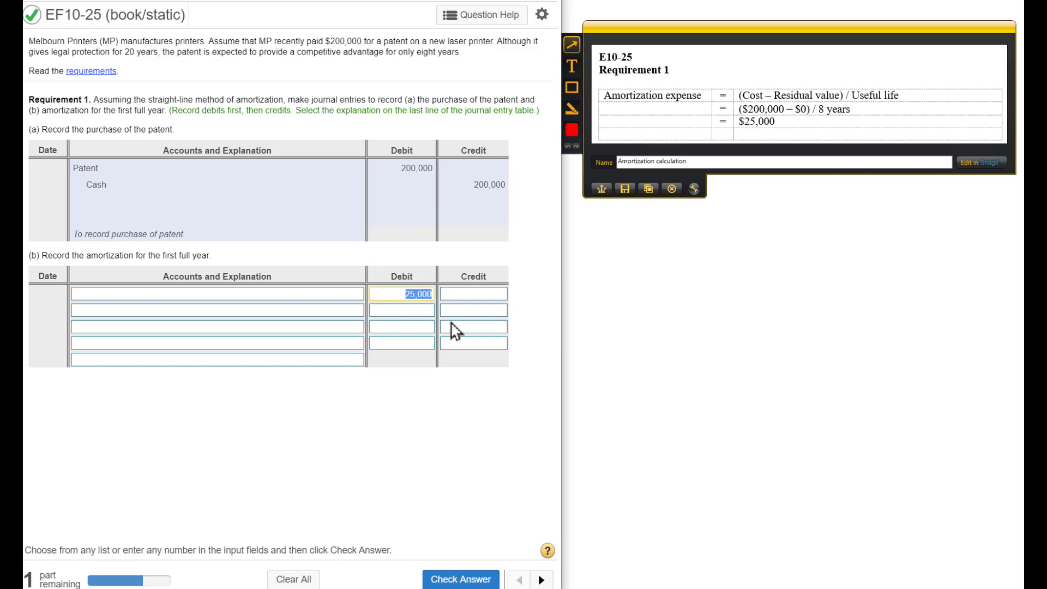
click(477, 310)
key(ctrl+v)
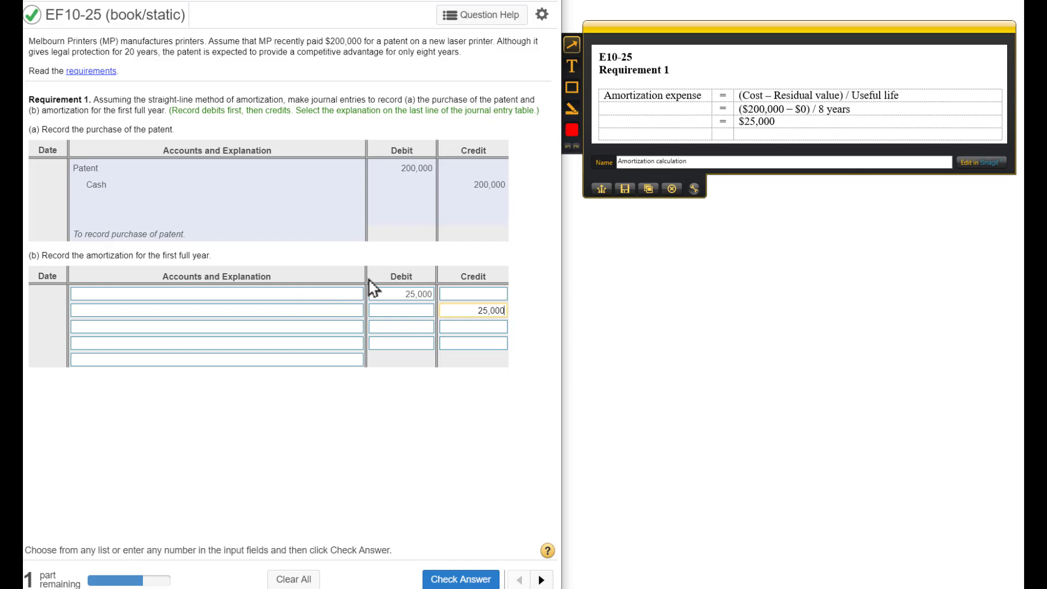
Assign Amortization Expense—Patent to the debit line and Patent to the credit line of the first-year amortization entry.
click(355, 297)
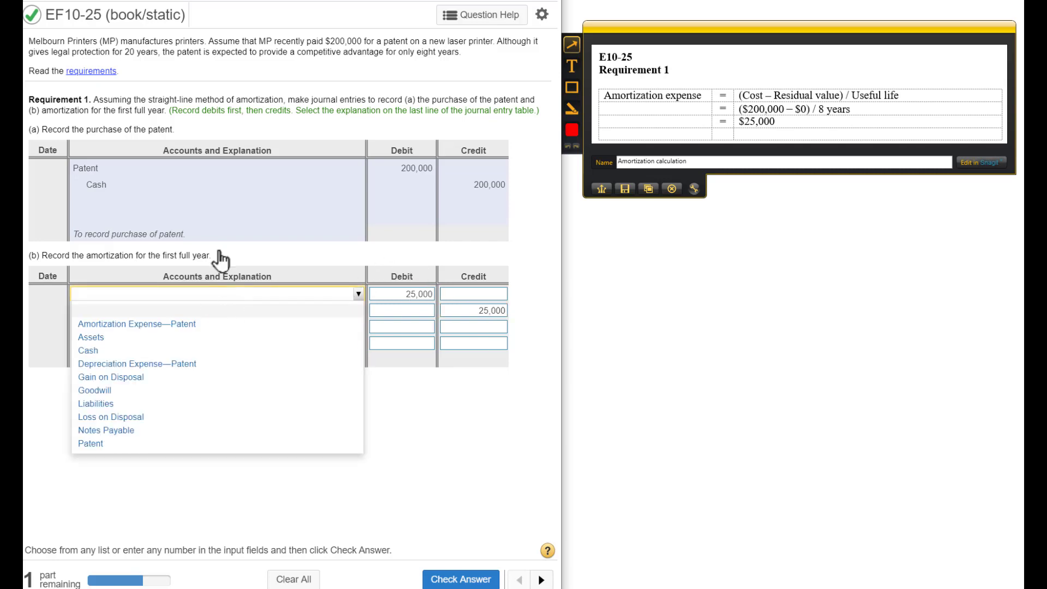
click(143, 325)
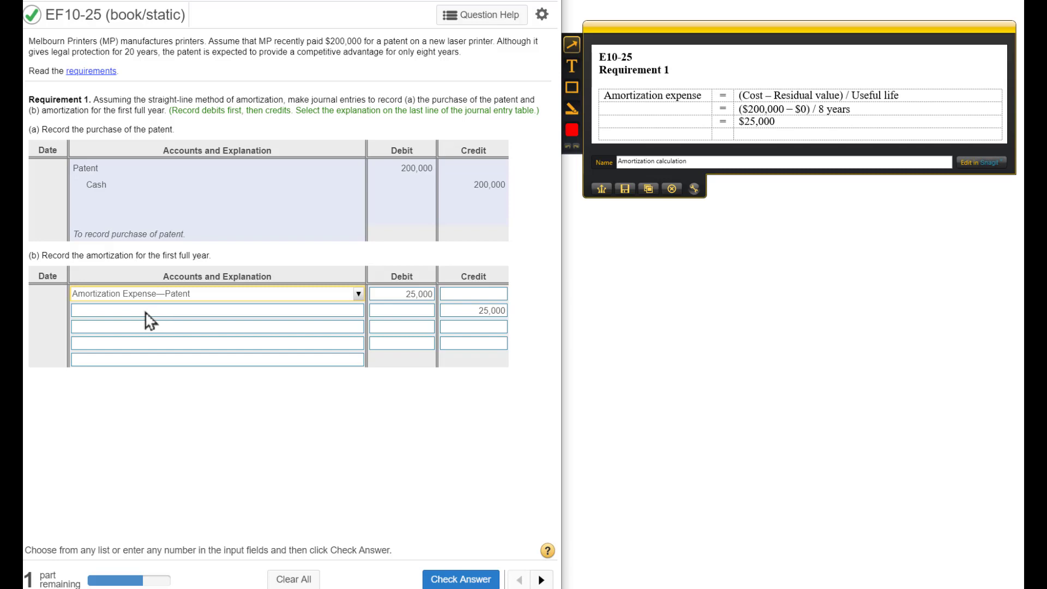
double_click(75, 166)
click(148, 311)
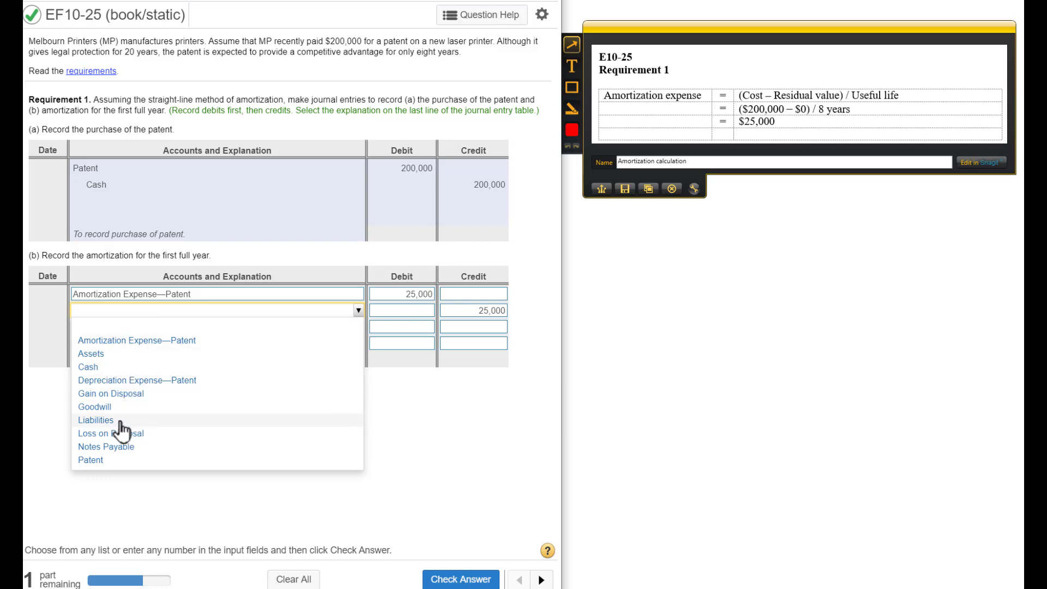
click(102, 461)
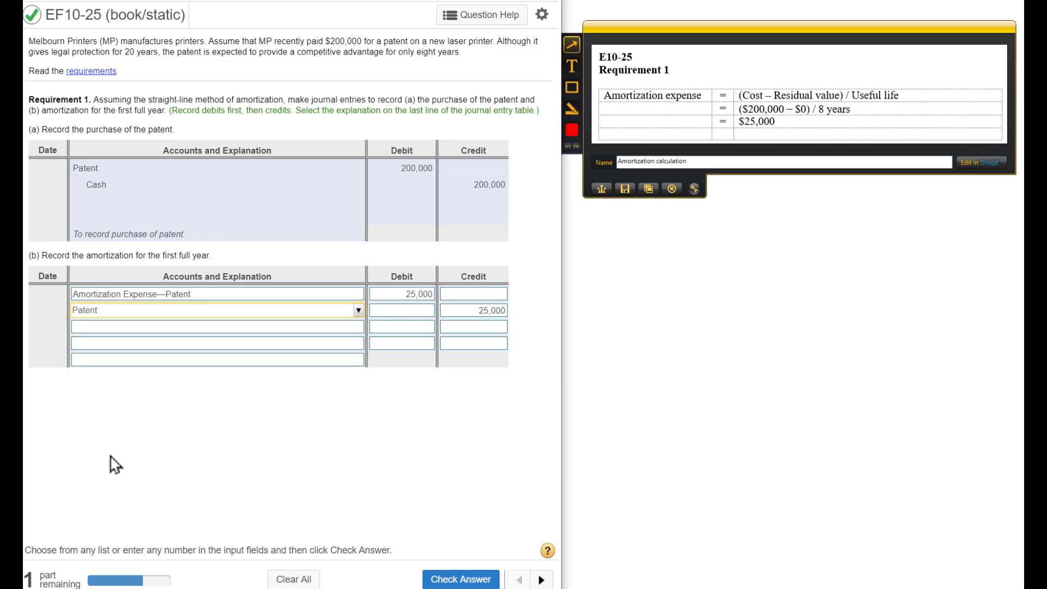
Try "To record impairment loss on patent." as the first-year amortization entry's explanation and check the answer.
click(199, 360)
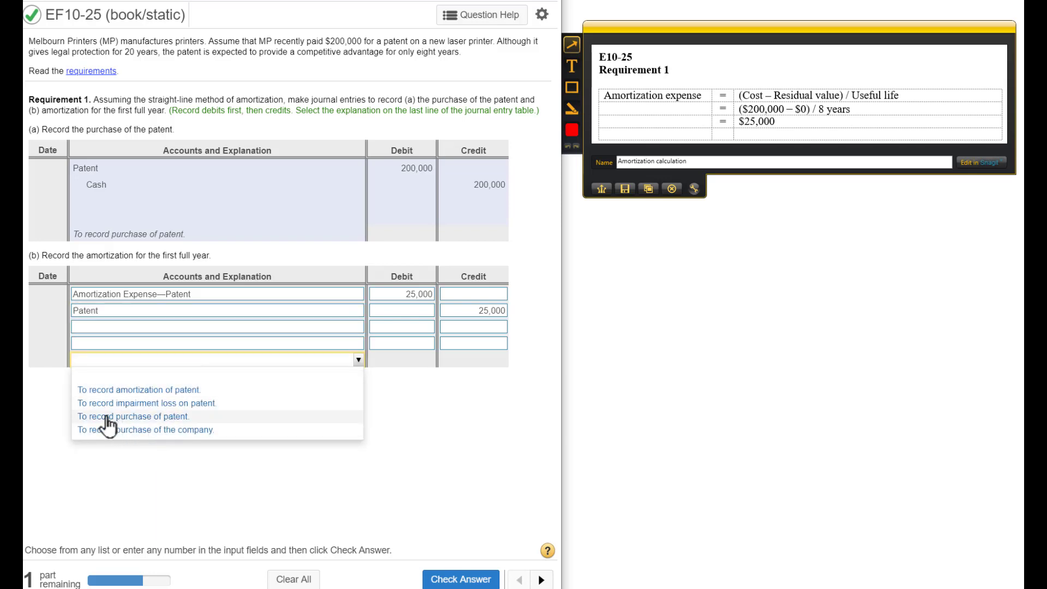
click(165, 403)
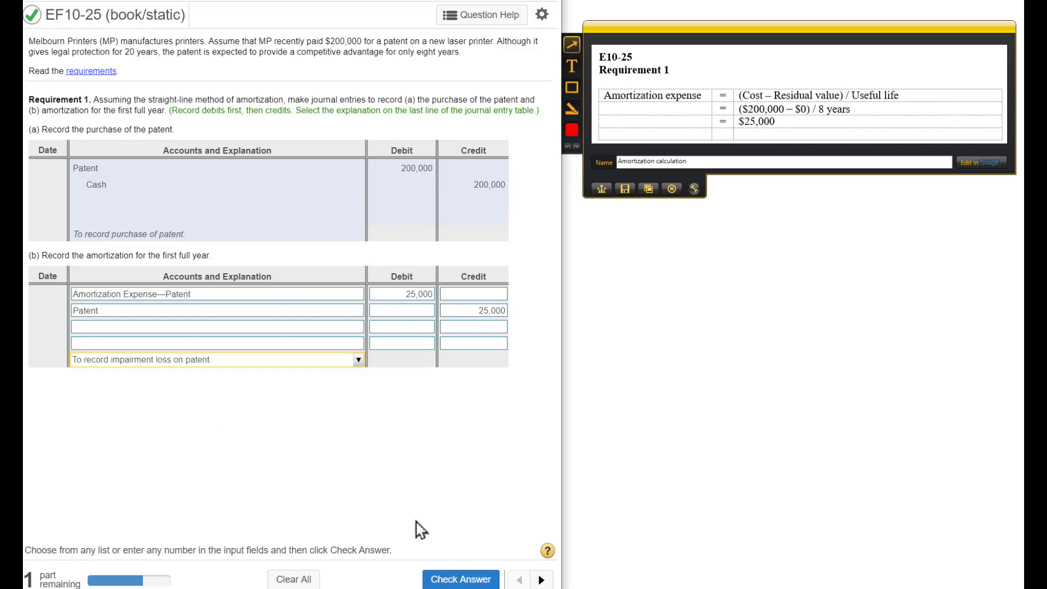
click(465, 578)
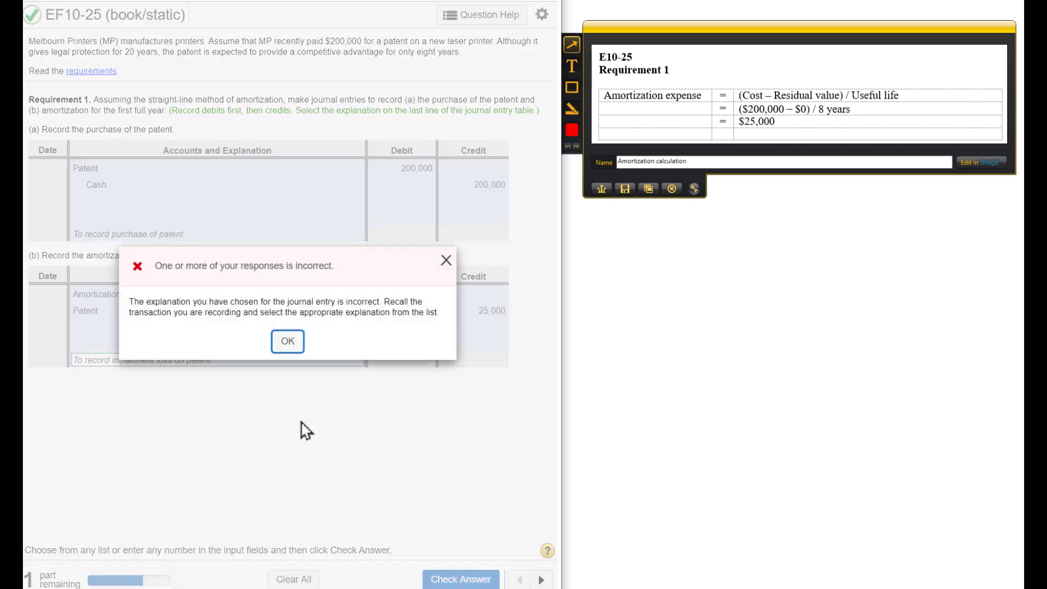
click(288, 340)
Set the first-year amortization entry's explanation to "To record amortization of patent." and check the answer.
click(292, 362)
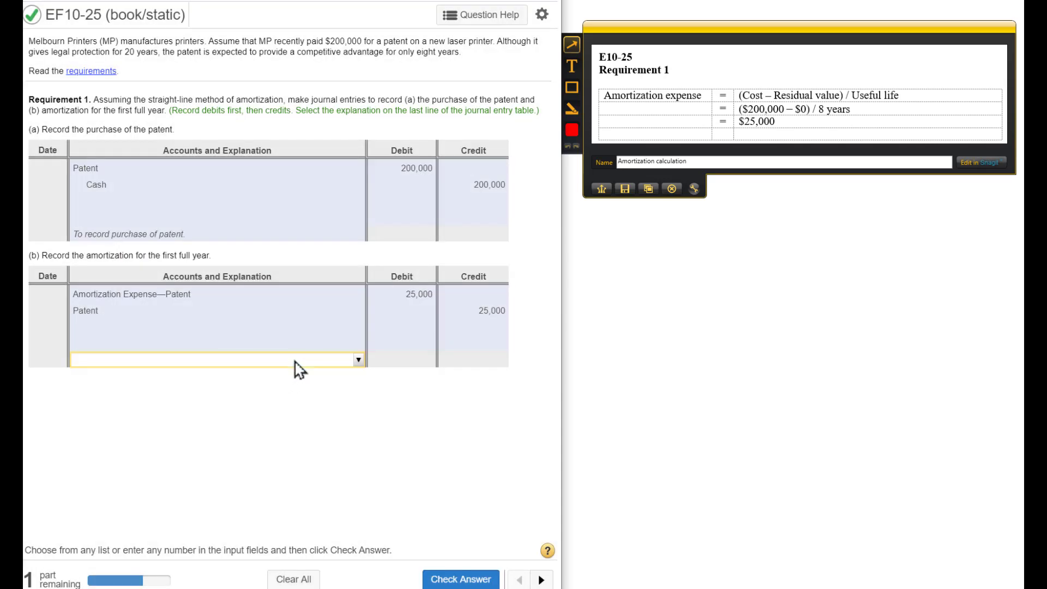
click(166, 390)
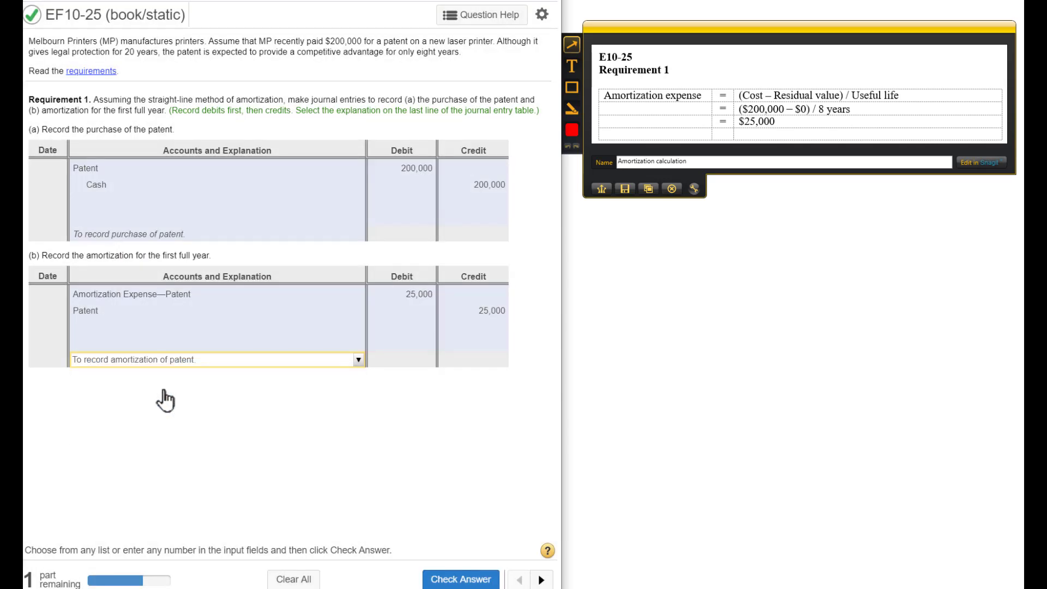
click(461, 578)
click(287, 317)
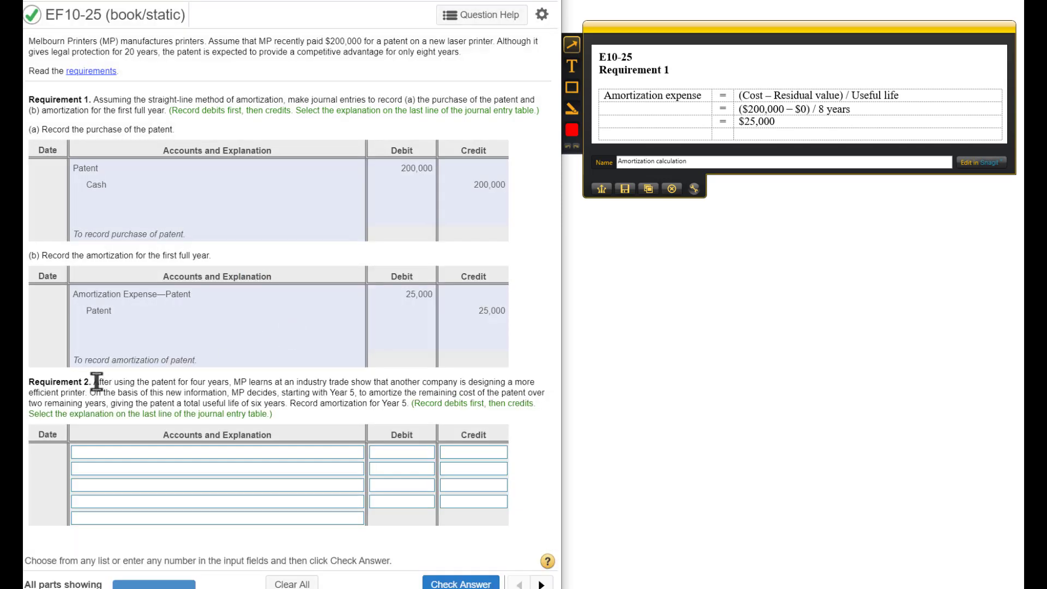
Examine Requirement 2's revised useful life of the patent and compare it with the original estimate.
drag(99, 381, 240, 380)
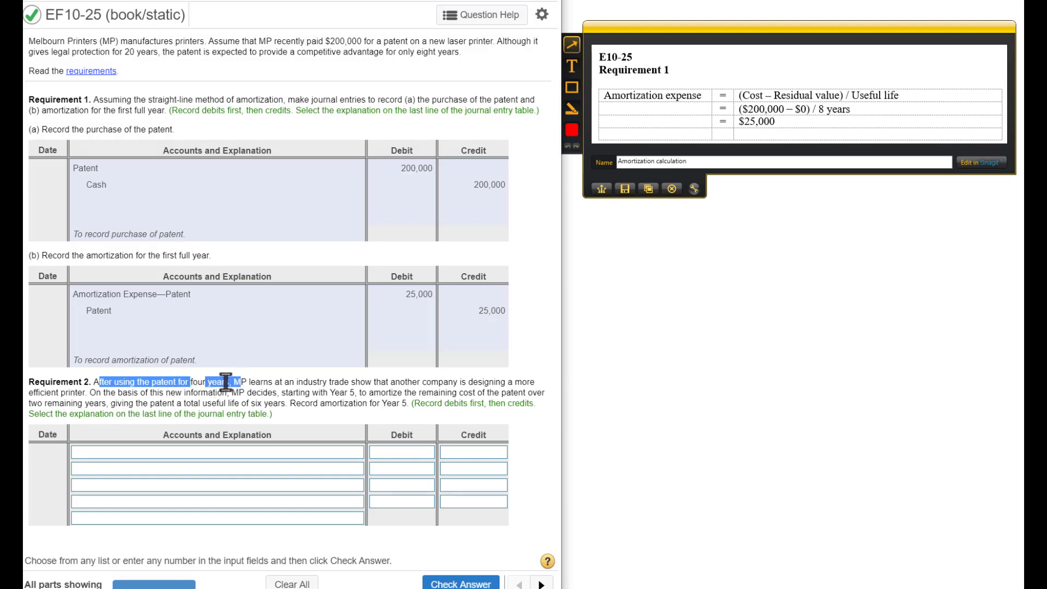
drag(249, 381, 272, 405)
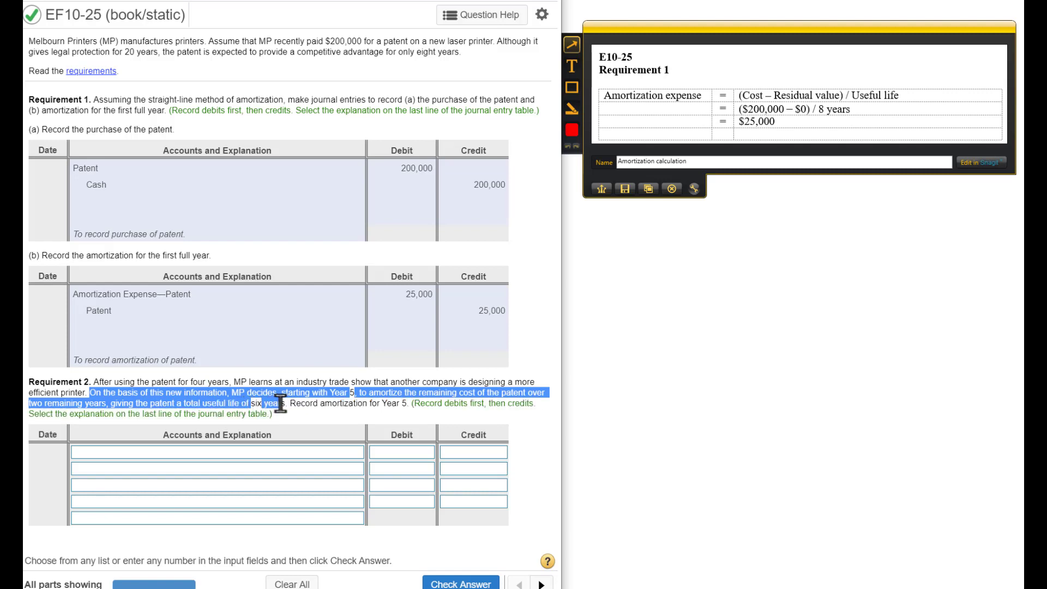
click(343, 53)
drag(342, 53, 467, 53)
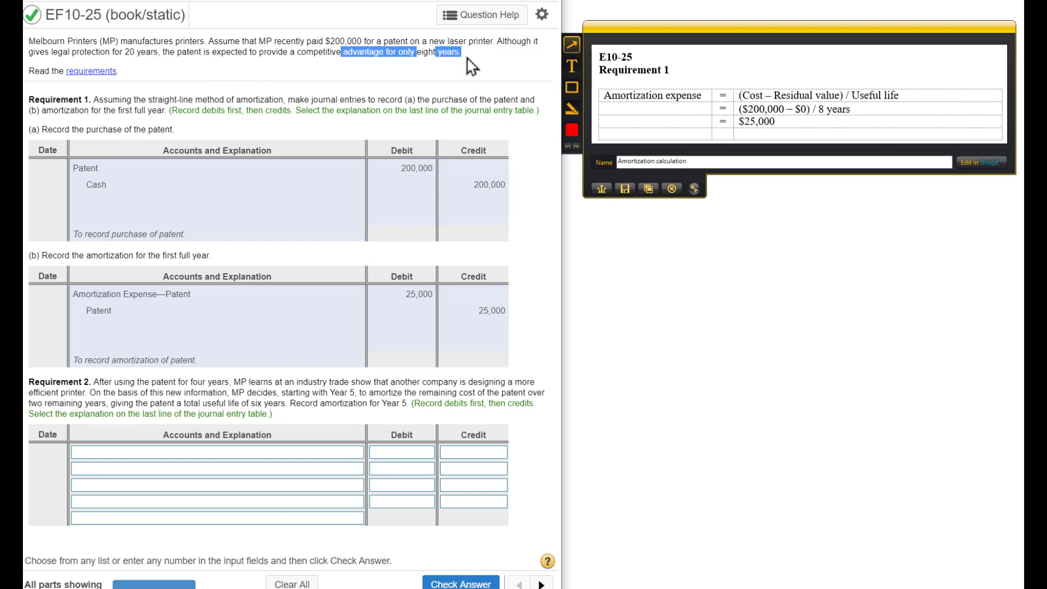
click(152, 408)
drag(152, 409, 304, 401)
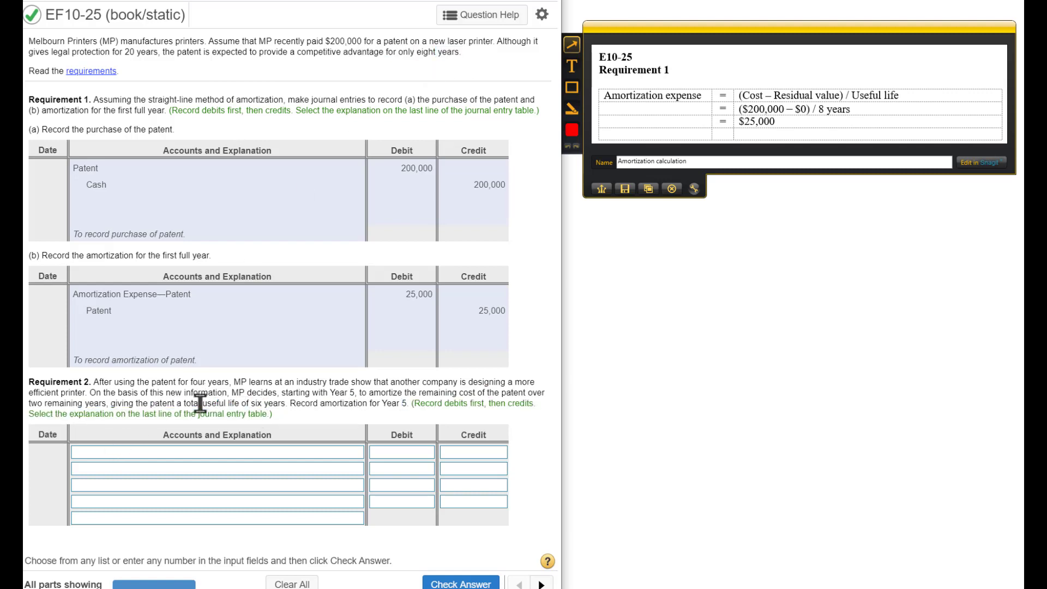
Review Requirement 2's instruction to record Year 5 amortization and place the revised amortization calculation note beside the exercise.
drag(200, 403, 366, 391)
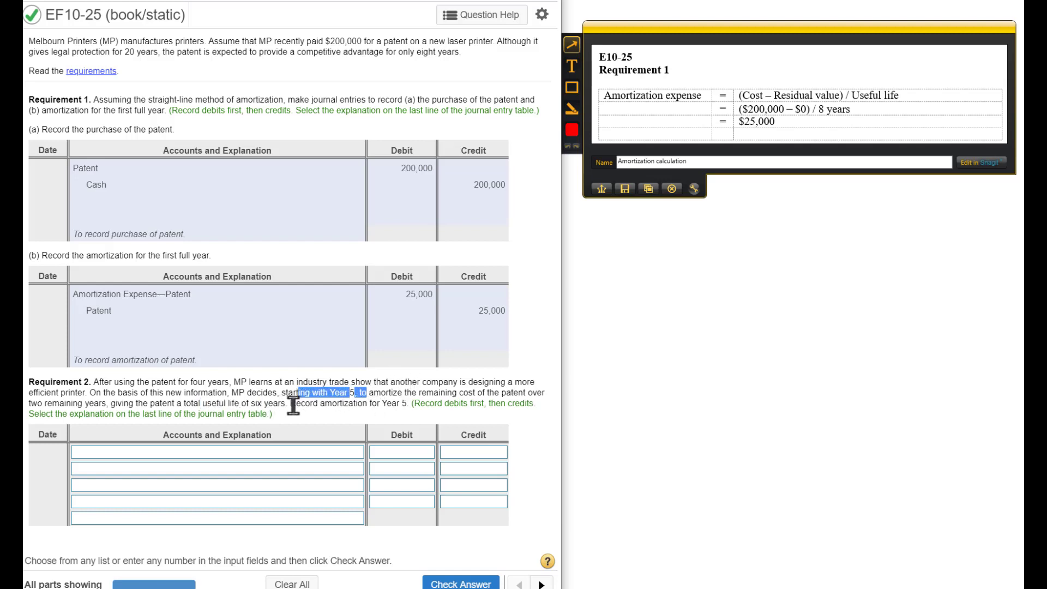
drag(290, 403, 413, 403)
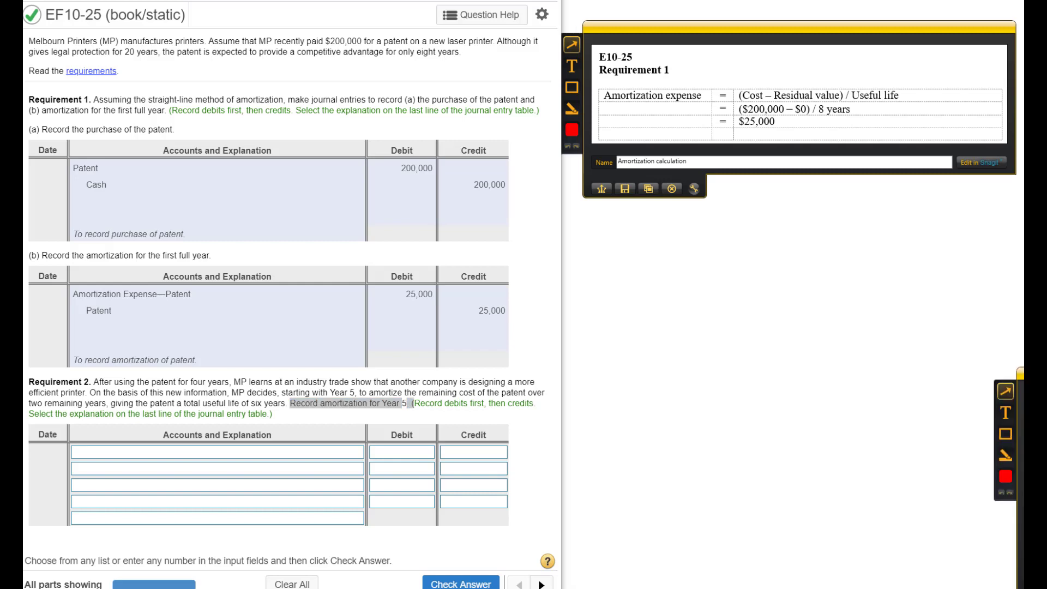
drag(1023, 327, 806, 284)
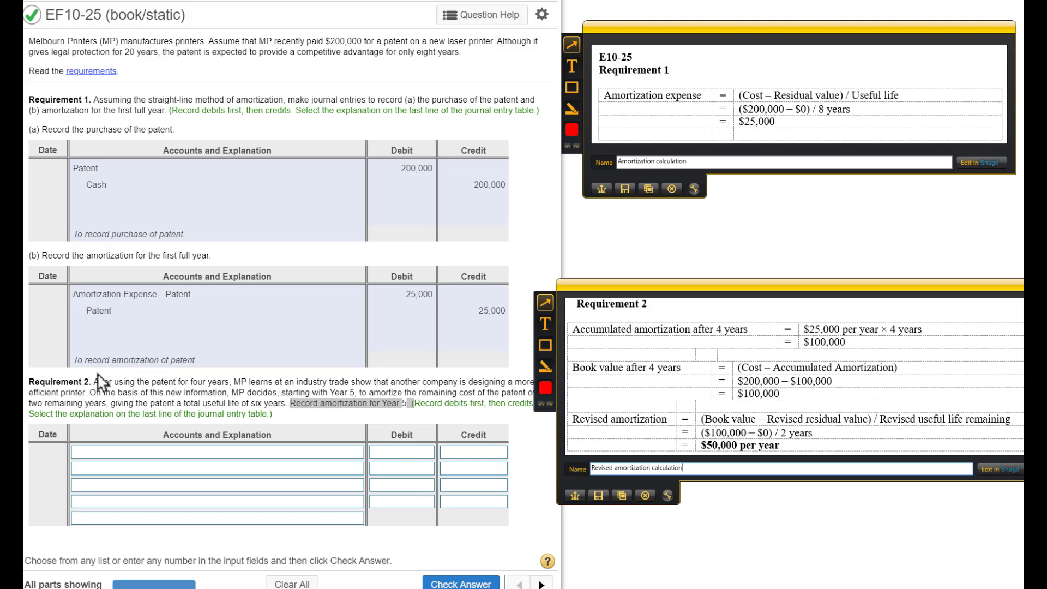
Compare the revised amortization calculation with the exercise's years of use, annual amortization, patent cost and remaining useful life.
drag(97, 377, 280, 380)
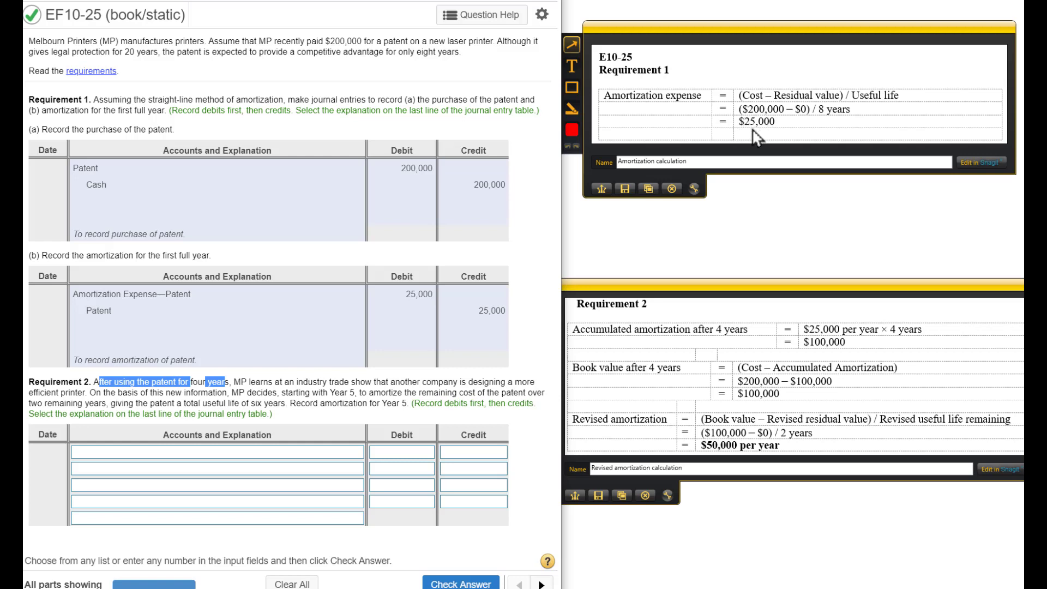
click(420, 297)
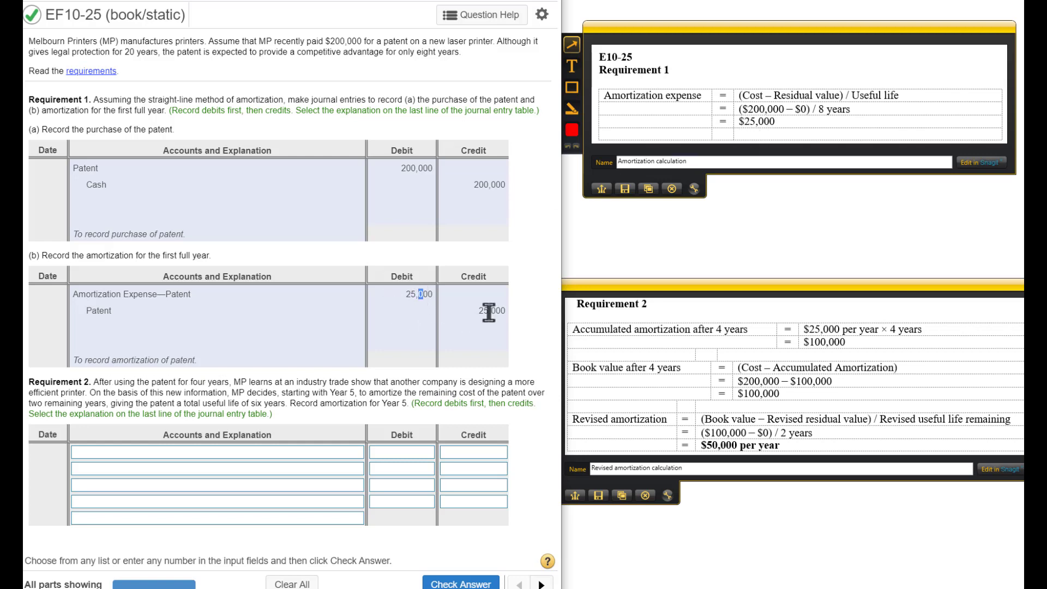
double_click(487, 310)
double_click(415, 295)
click(401, 167)
drag(478, 392, 485, 392)
drag(370, 392, 64, 407)
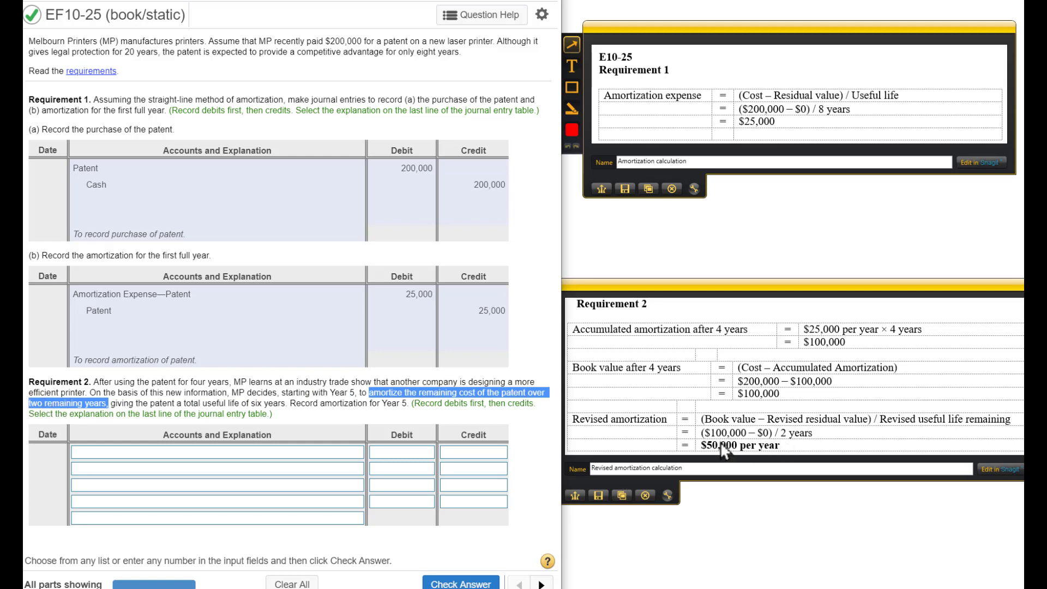
Enter 50,000 as the first line's debit and 50,000 as the second line's credit in the Year 5 amortization entry.
click(397, 452)
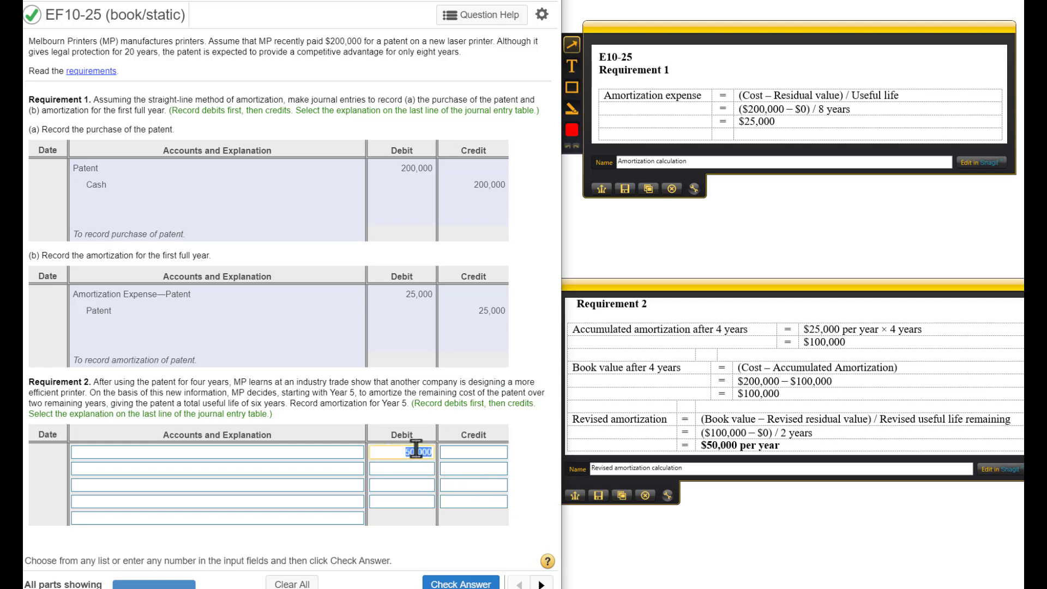
click(487, 470)
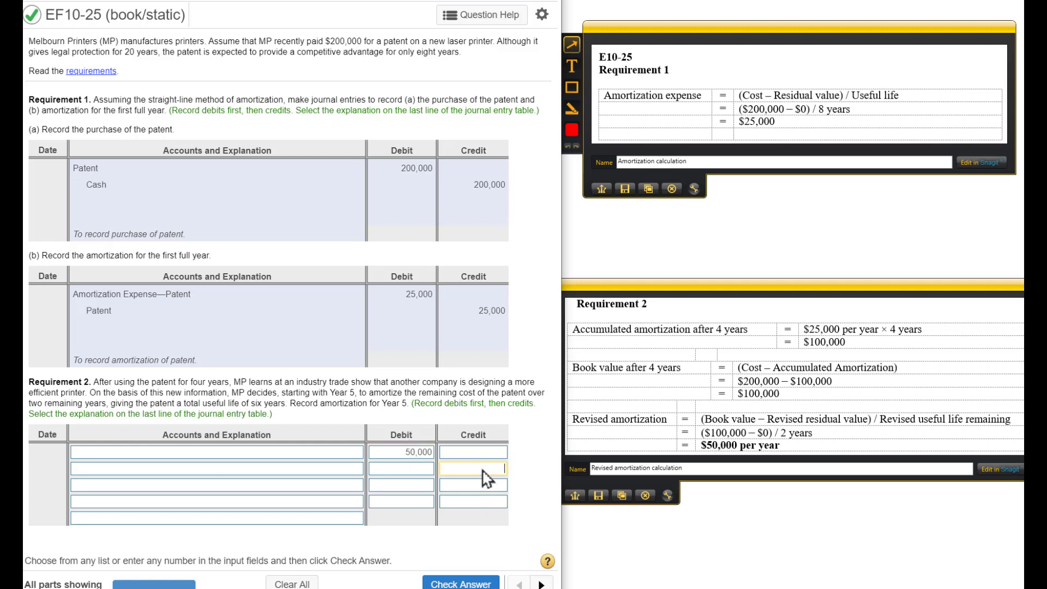
text(50,000)
Assign Amortization Expense—Patent to the debit line and Patent to the credit line of the Year 5 amortization entry.
click(296, 452)
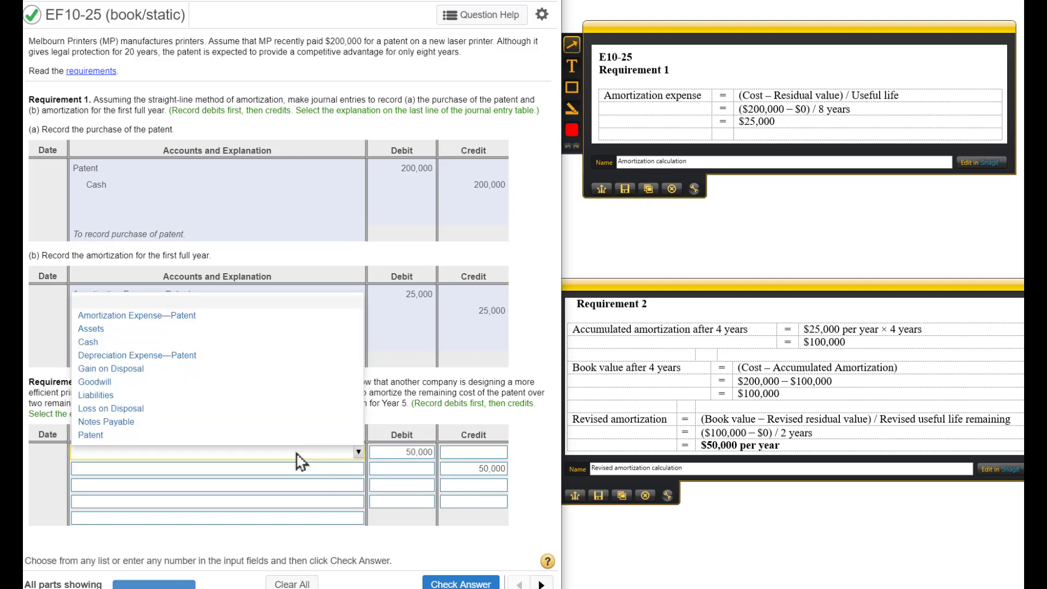
click(156, 322)
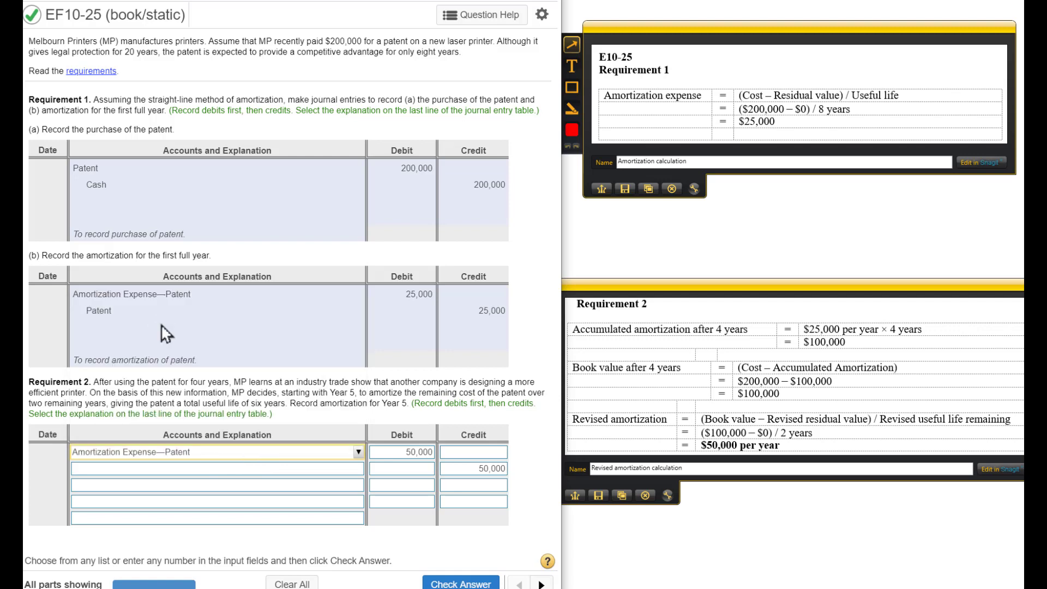
click(155, 469)
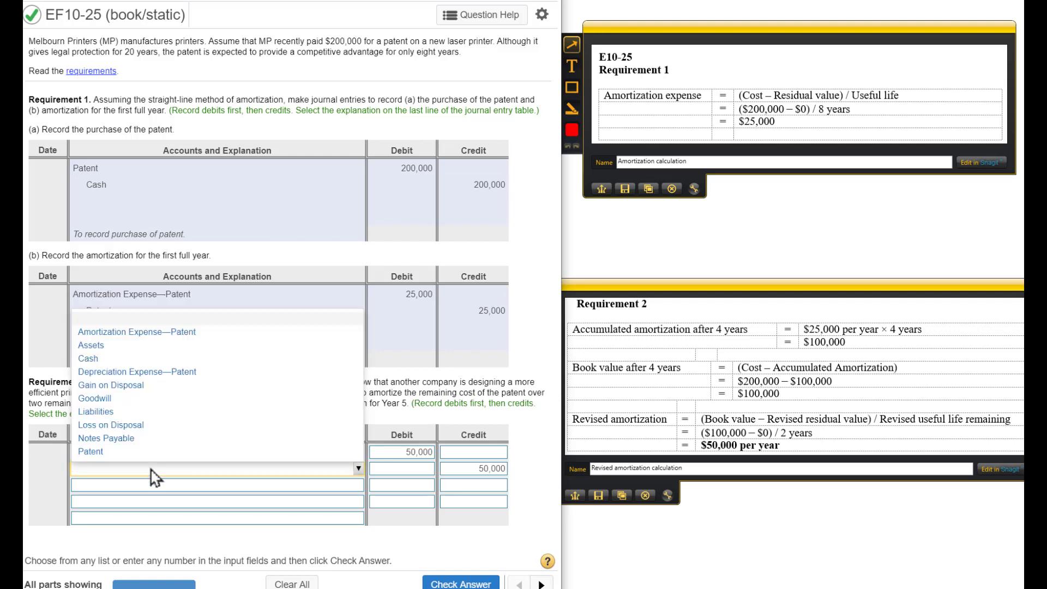
click(103, 451)
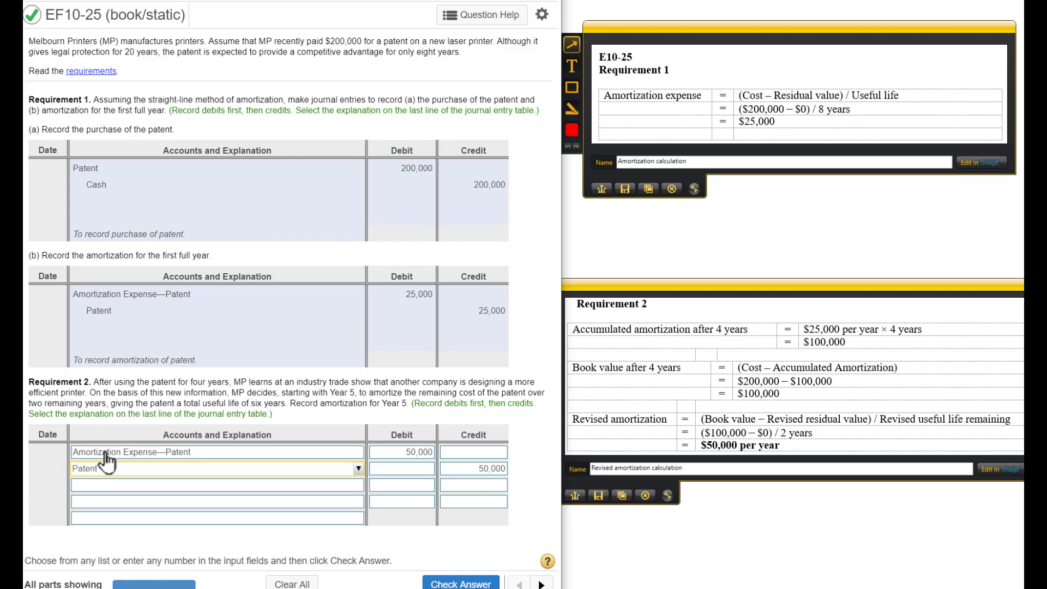
Set the Year 5 entry's explanation to "To record amortization of patent." and check the answer.
click(105, 518)
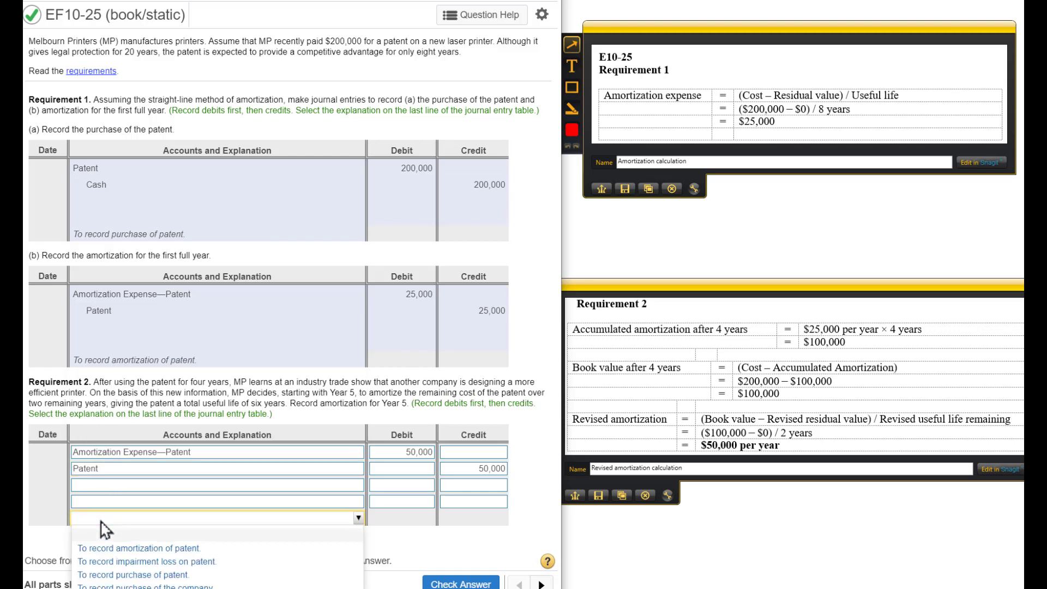
click(139, 548)
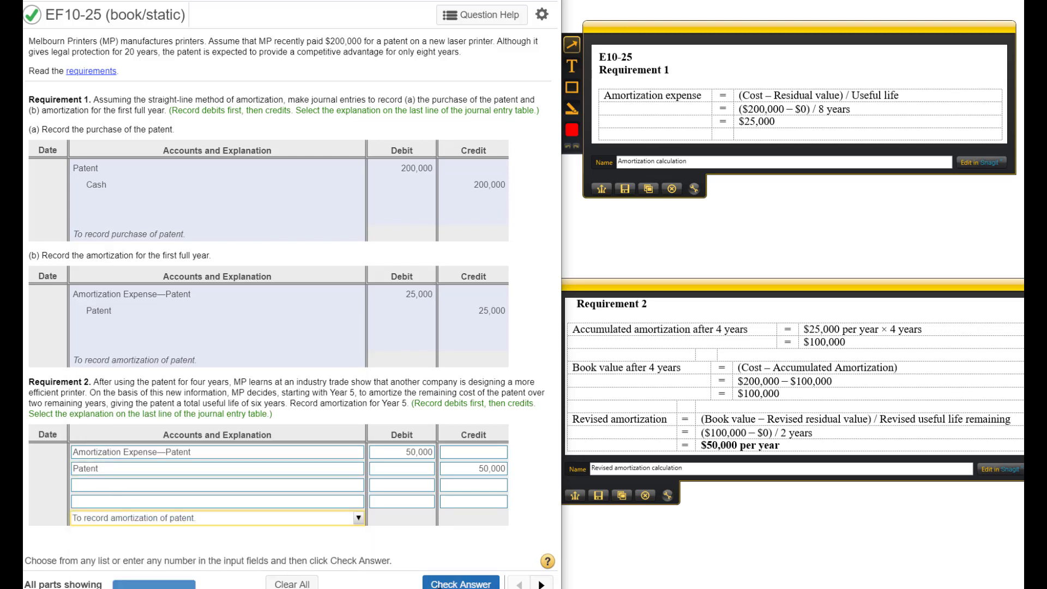
click(453, 585)
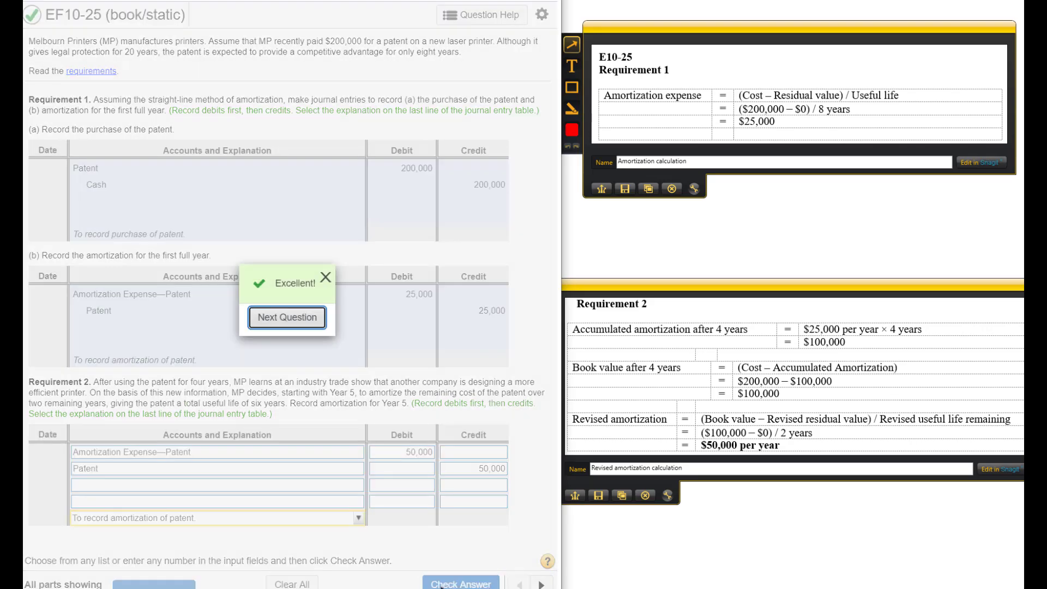